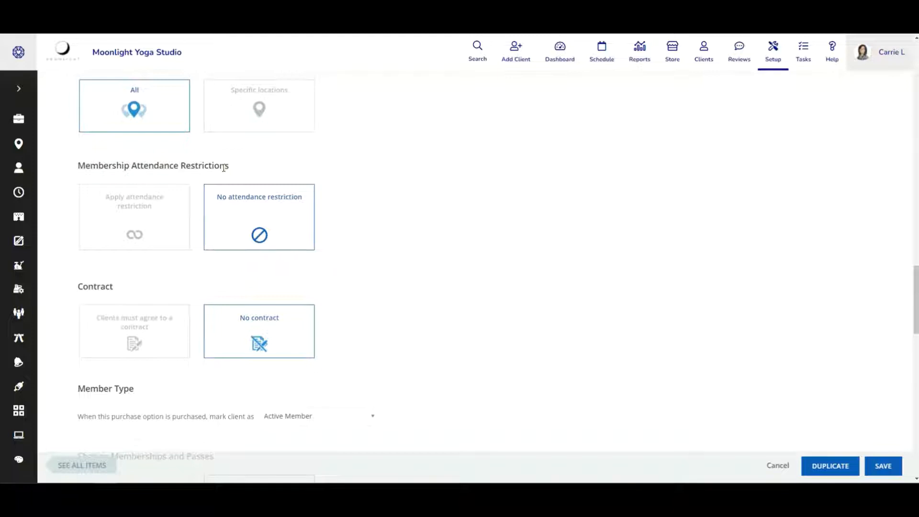
Step: Apply an attendance restriction to the membership and set its limit to 10 sessions
{"action": "left_click", "coordinate": [145, 211]}
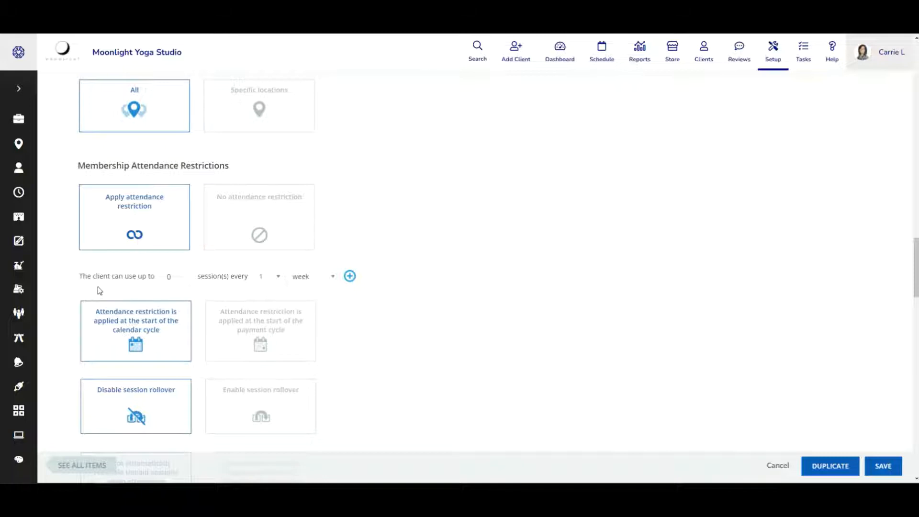
{"action": "left_click", "coordinate": [175, 278]}
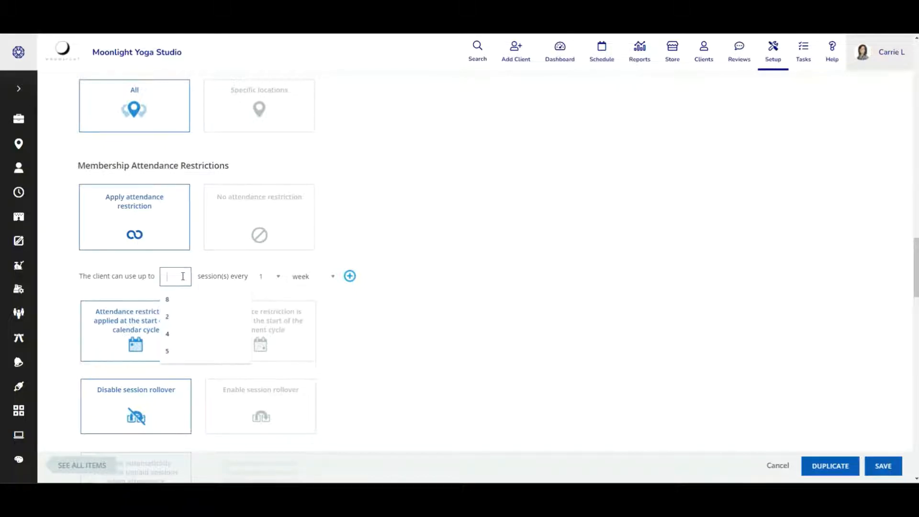
{"action": "type", "text": "10"}
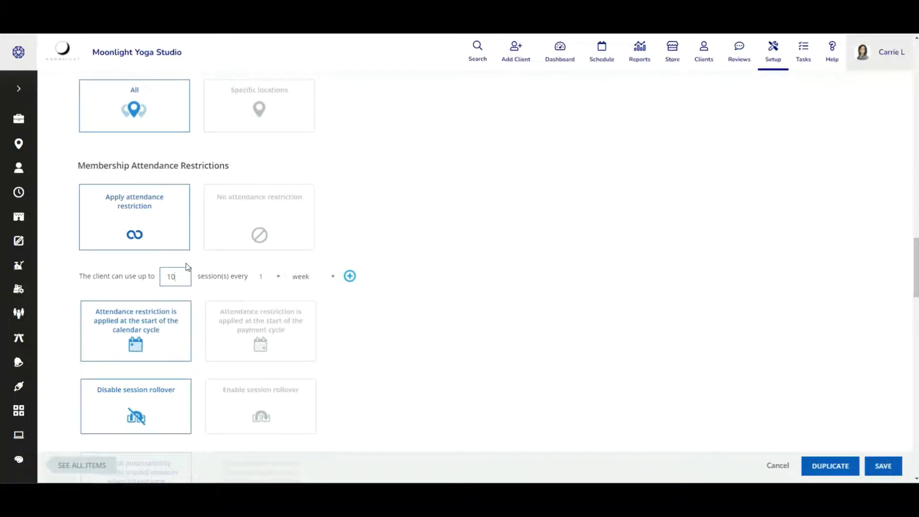
{"action": "key", "text": "BackSpace"}
{"action": "key", "text": "BackSpace"}
{"action": "type", "text": "10"}
{"action": "left_click", "coordinate": [414, 268]}
Step: Examine the interval numbers and period units available for the membership attendance restriction
{"action": "left_click", "coordinate": [328, 277]}
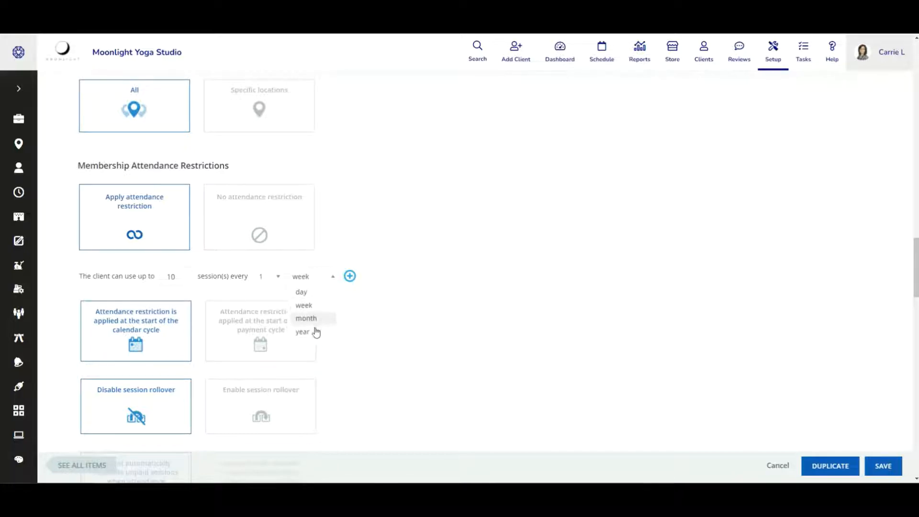
{"action": "left_click", "coordinate": [424, 294]}
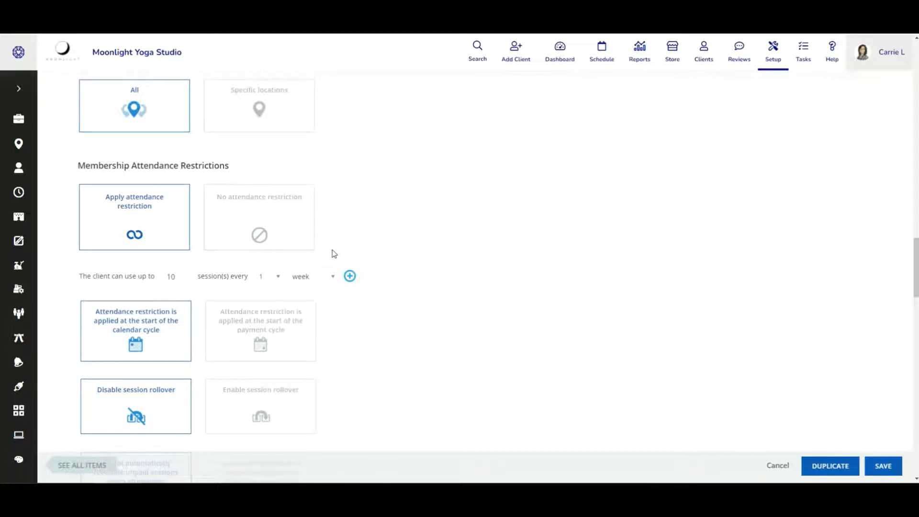
{"action": "left_click", "coordinate": [278, 281]}
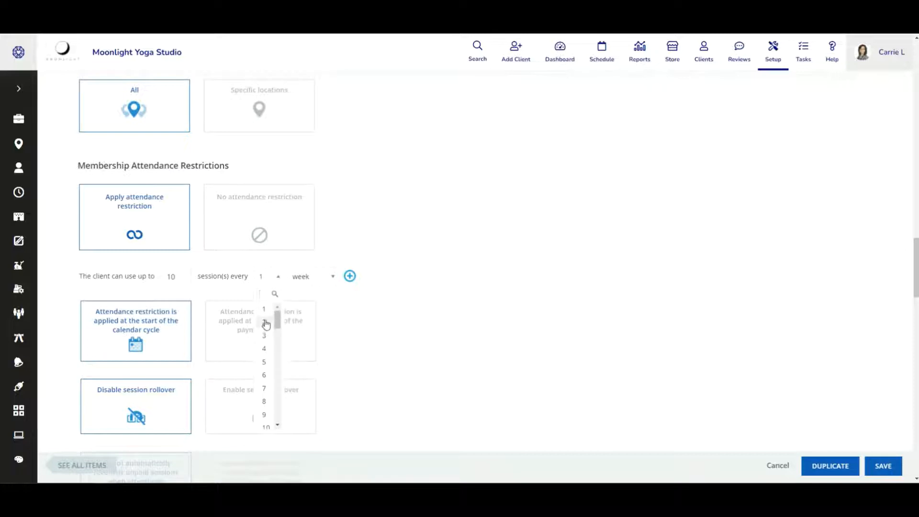
{"action": "left_click", "coordinate": [302, 278]}
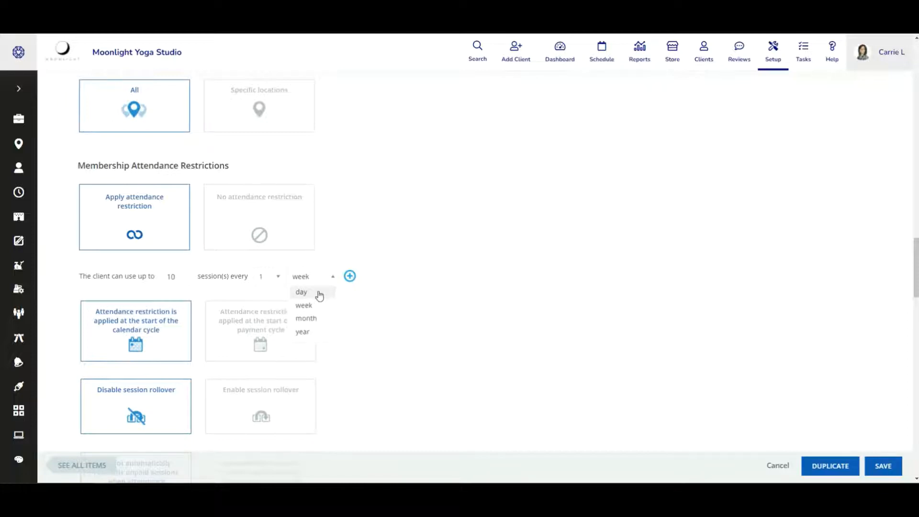
{"action": "left_click", "coordinate": [325, 307]}
{"action": "left_click", "coordinate": [272, 280]}
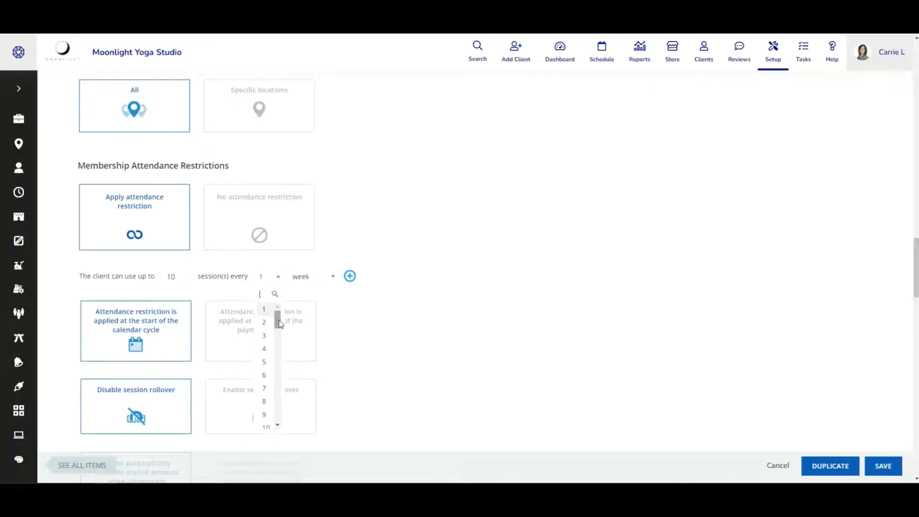
{"action": "left_click_drag", "start_coordinate": [280, 324], "coordinate": [270, 425]}
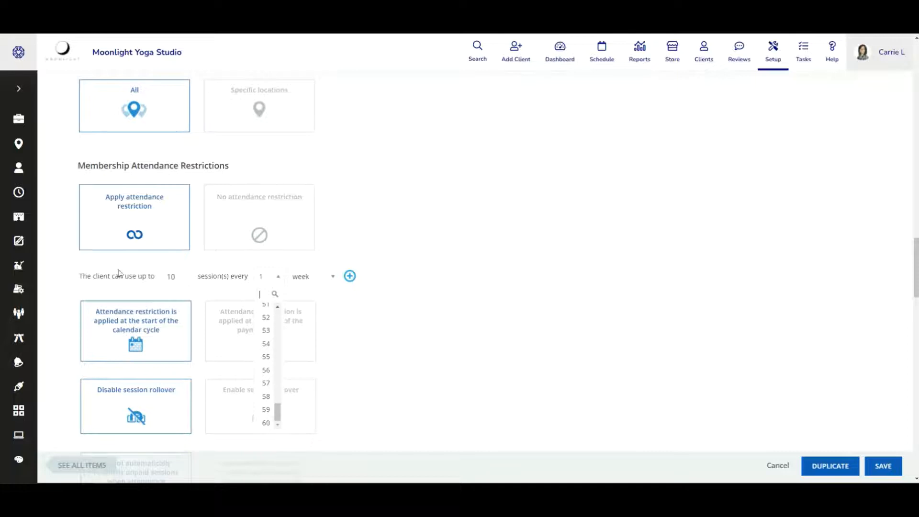
{"action": "left_click", "coordinate": [354, 312]}
Step: Set the membership attendance restriction to repeat every 7 days
{"action": "left_click", "coordinate": [303, 278]}
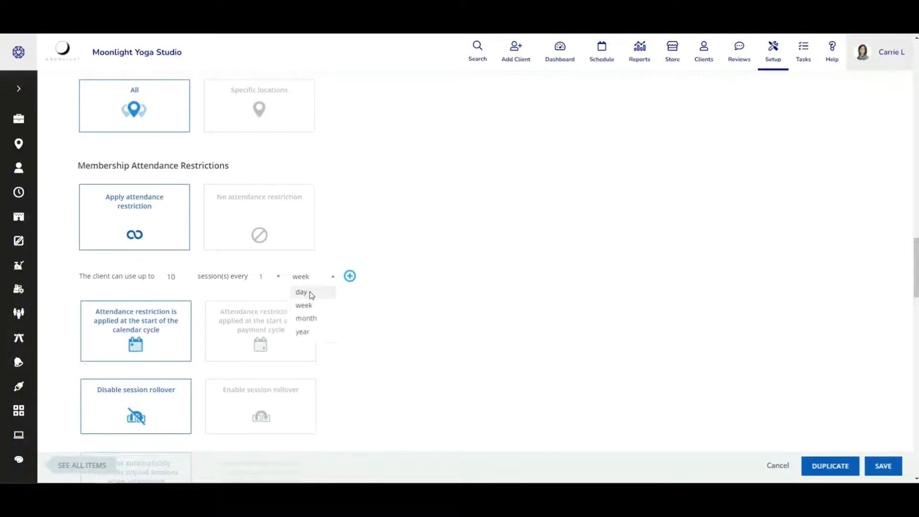
{"action": "left_click", "coordinate": [309, 293]}
{"action": "left_click", "coordinate": [278, 277]}
{"action": "left_click", "coordinate": [262, 389]}
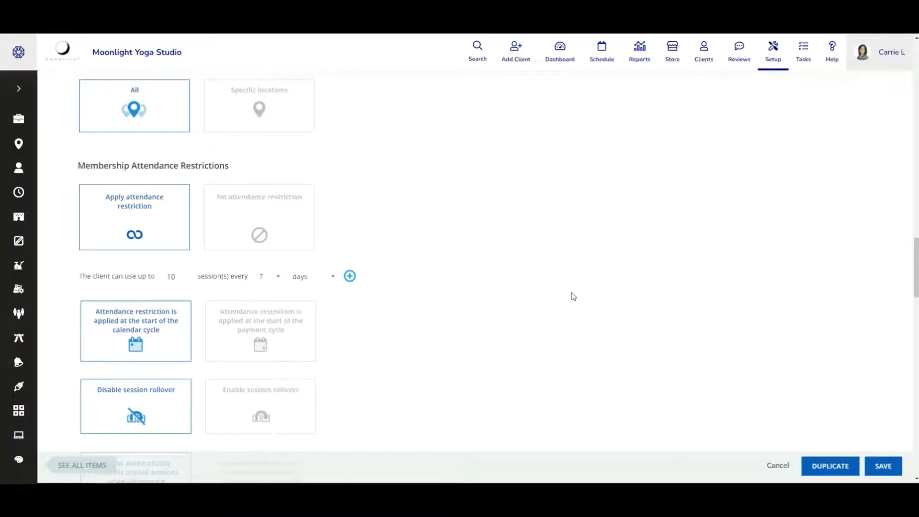
Step: Change the interval of the membership attendance restriction to 30 days
{"action": "left_click", "coordinate": [269, 279]}
{"action": "left_click_drag", "start_coordinate": [277, 320], "coordinate": [278, 373]}
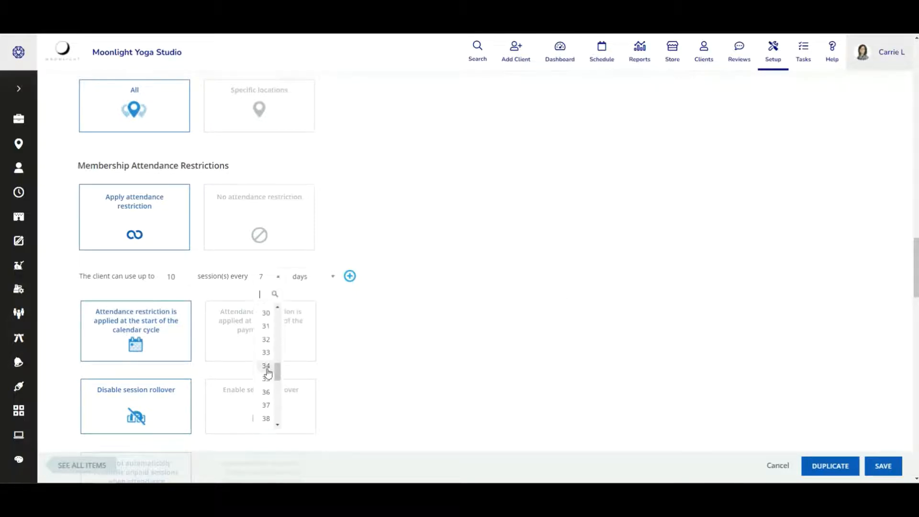
{"action": "left_click", "coordinate": [265, 313]}
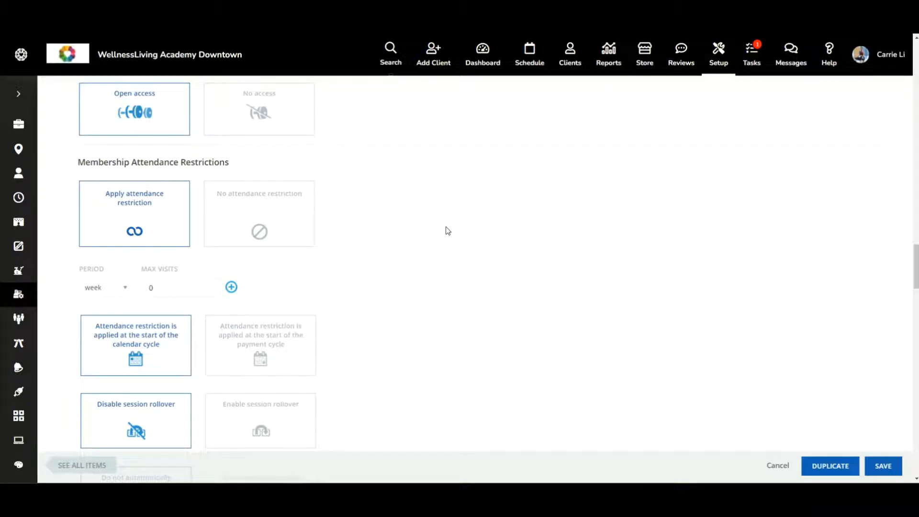
Step: Switch to the WellnessLiving Academy Downtown account and review the period options for its membership attendance restriction
{"action": "left_click", "coordinate": [125, 288]}
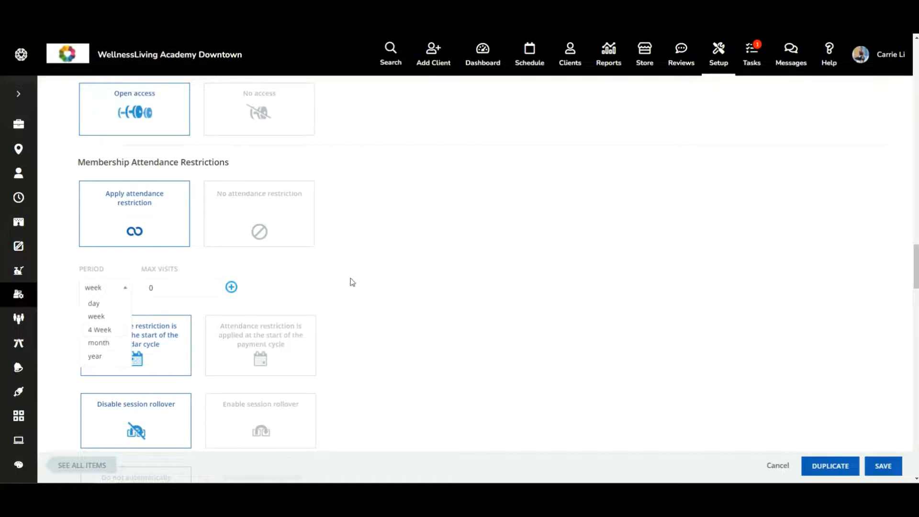
{"action": "left_click", "coordinate": [337, 282]}
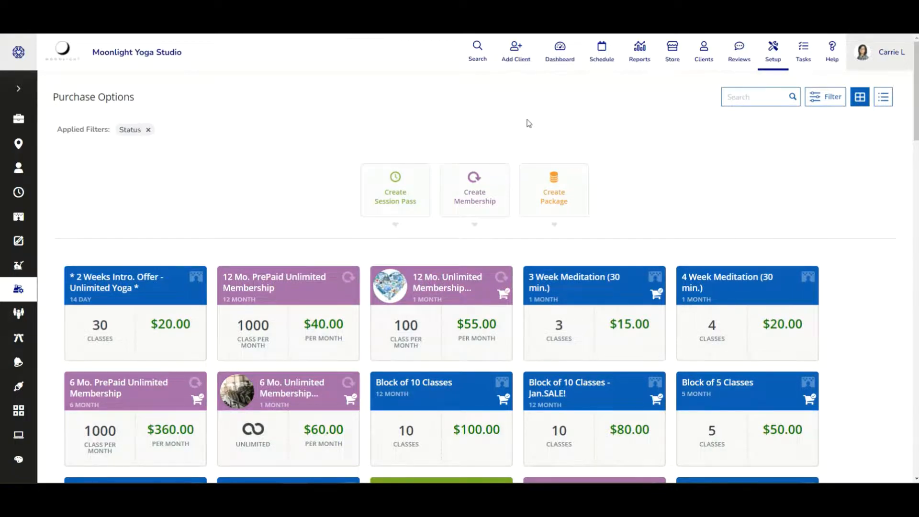
Step: In the Moonlight Yoga Studio account, start a new appointments session pass and apply an attendance restriction in its advanced settings
{"action": "left_click", "coordinate": [403, 194]}
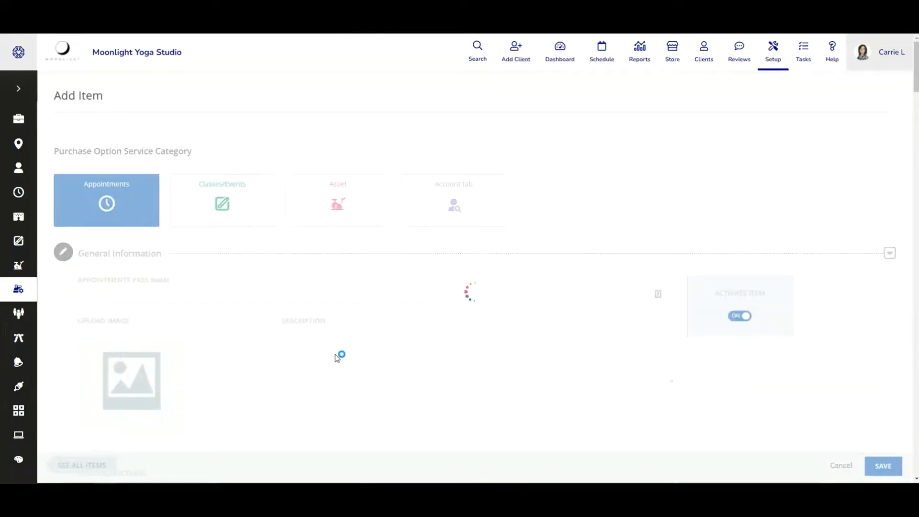
{"action": "scroll", "coordinate": [334, 340], "scroll_direction": "down", "scroll_amount": 15}
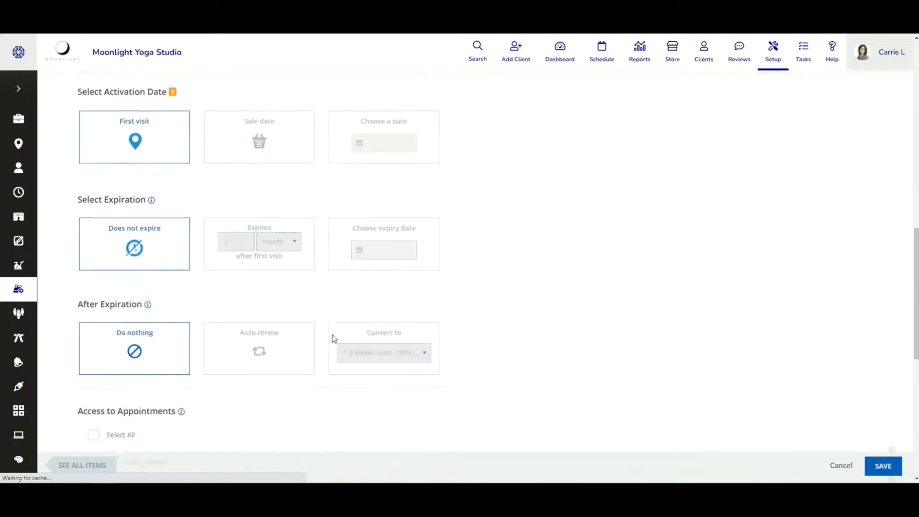
{"action": "scroll", "coordinate": [334, 339], "scroll_direction": "down", "scroll_amount": 10}
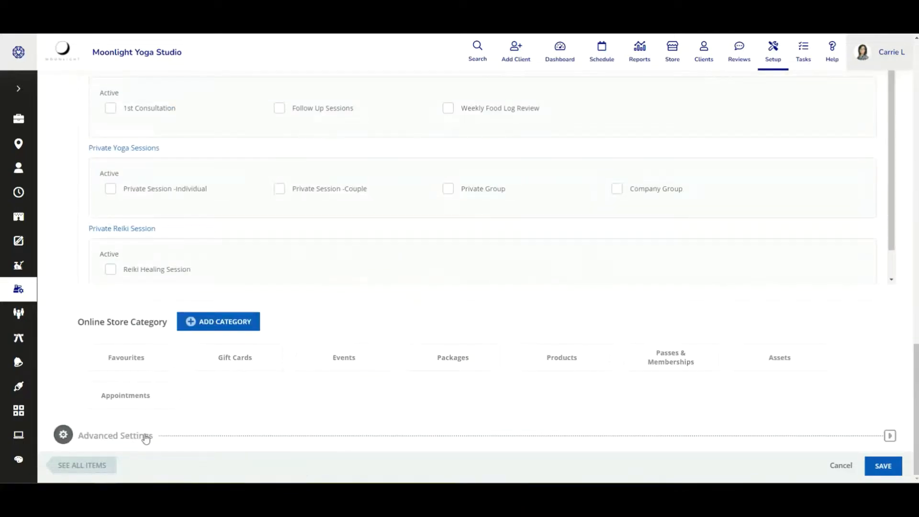
{"action": "scroll", "coordinate": [303, 386], "scroll_direction": "down", "scroll_amount": 15}
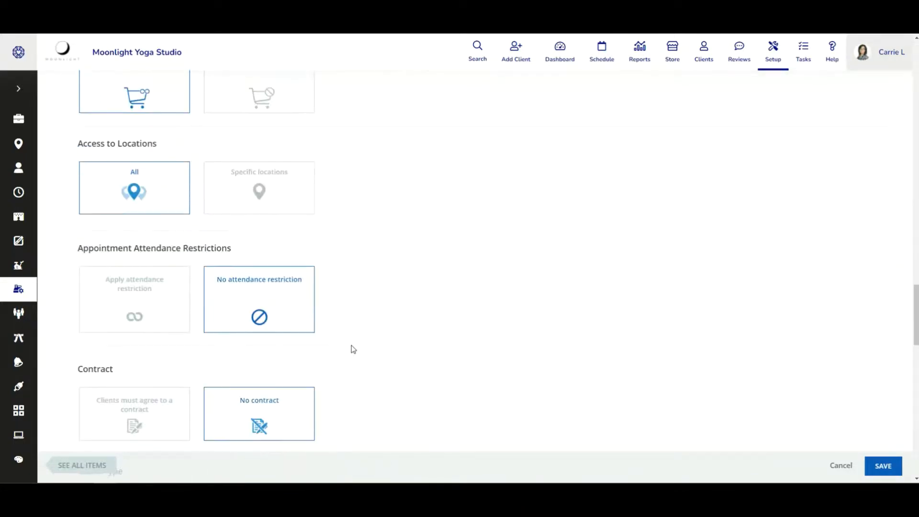
{"action": "scroll", "coordinate": [354, 349], "scroll_direction": "down", "scroll_amount": 1}
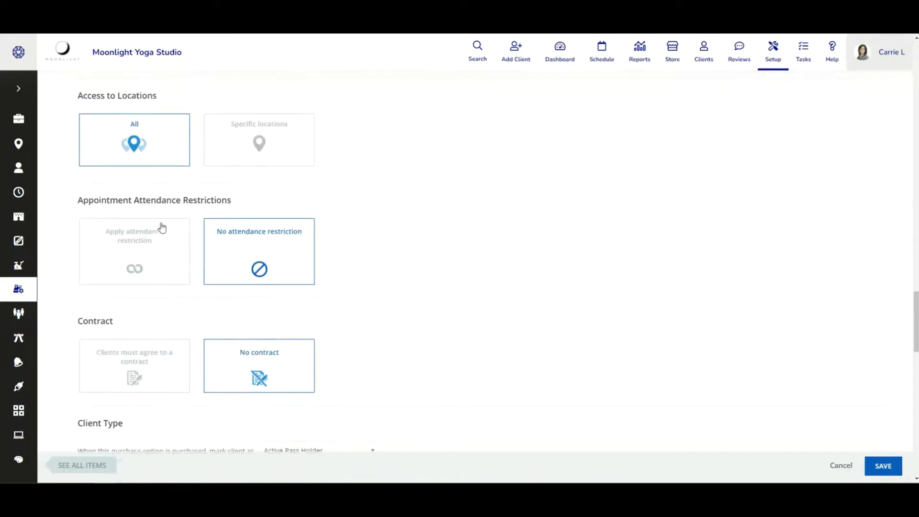
{"action": "left_click", "coordinate": [154, 254]}
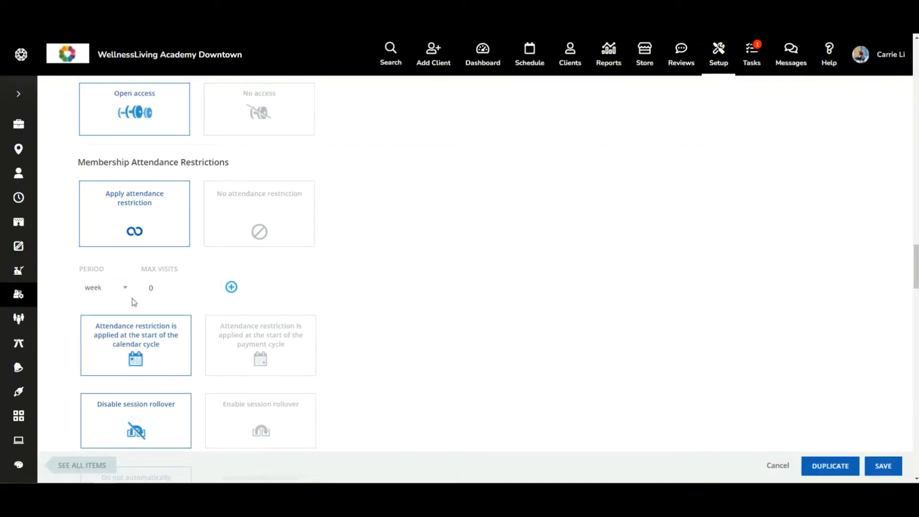
Step: In the WellnessLiving Academy Downtown account, set the membership attendance restriction period to 4 Week
{"action": "left_click", "coordinate": [111, 292]}
{"action": "left_click", "coordinate": [113, 330]}
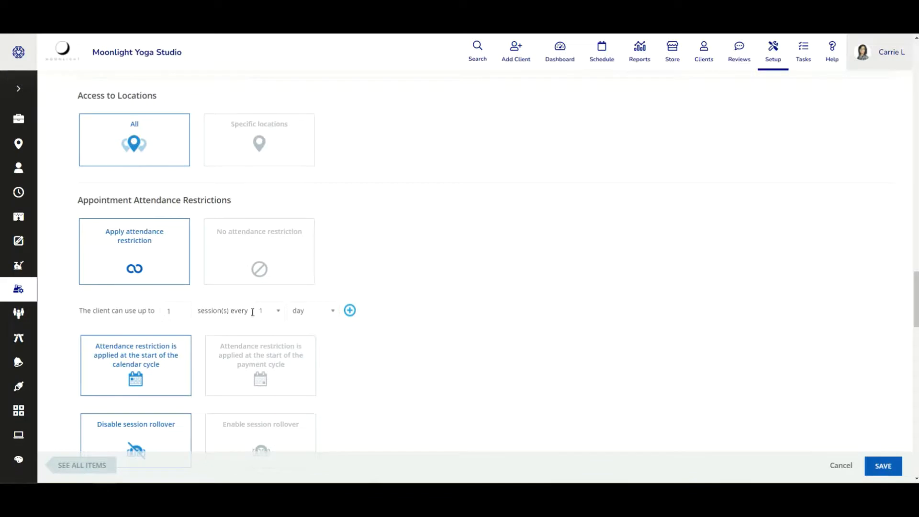
Step: Back in the Moonlight Yoga Studio session pass, set the appointment attendance restriction to repeat every 4 weeks
{"action": "left_click", "coordinate": [310, 312]}
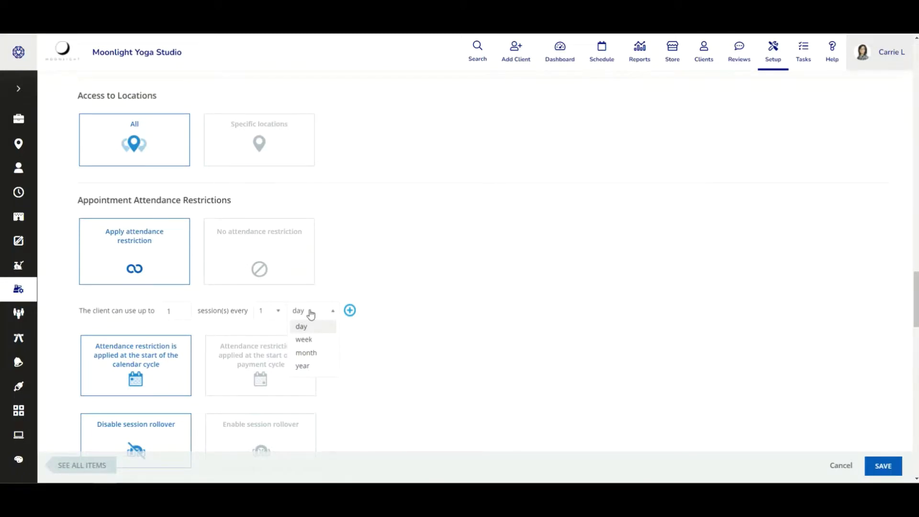
{"action": "left_click", "coordinate": [447, 208]}
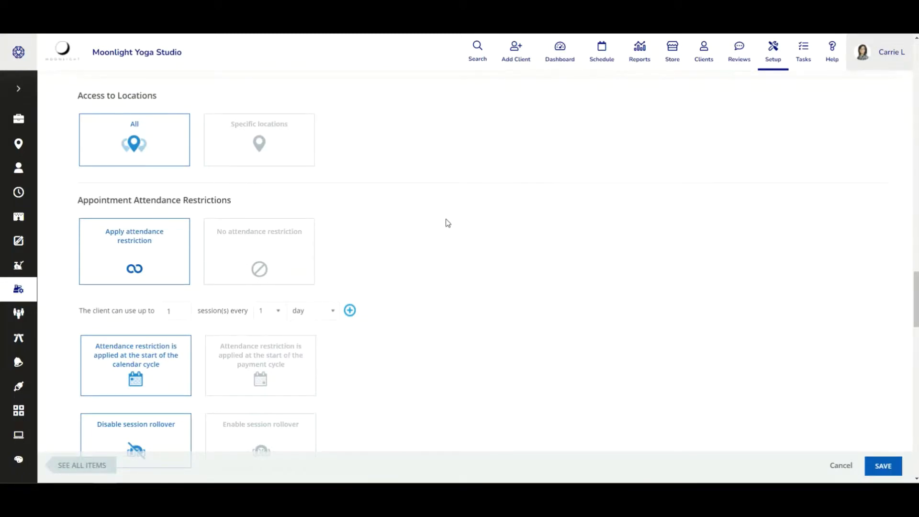
{"action": "left_click", "coordinate": [274, 311]}
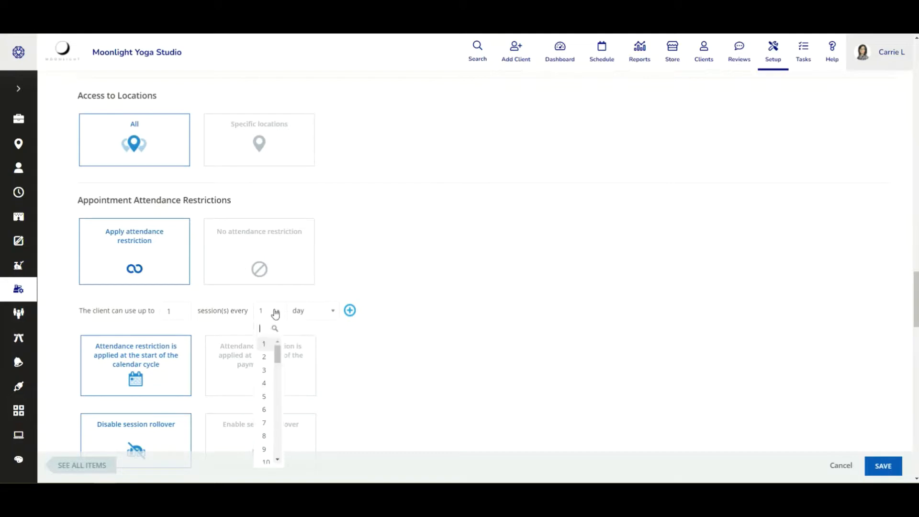
{"action": "left_click", "coordinate": [264, 383]}
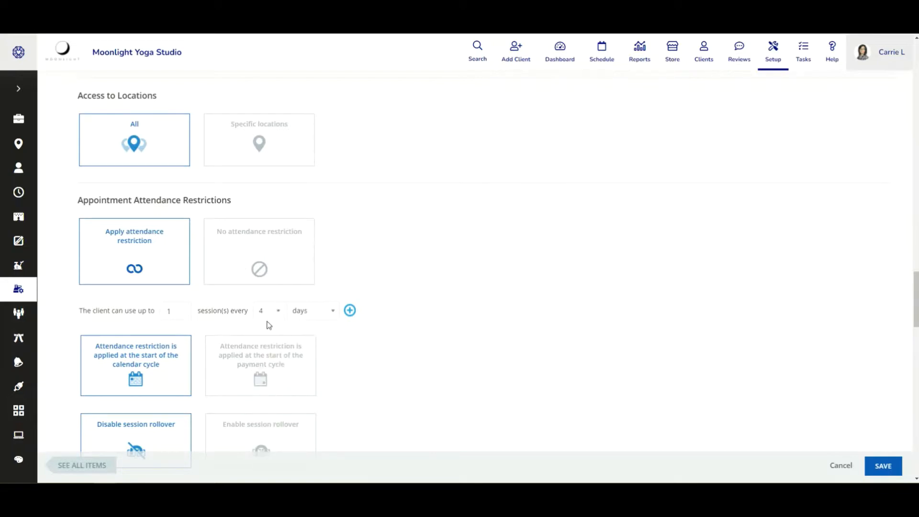
{"action": "left_click", "coordinate": [318, 311]}
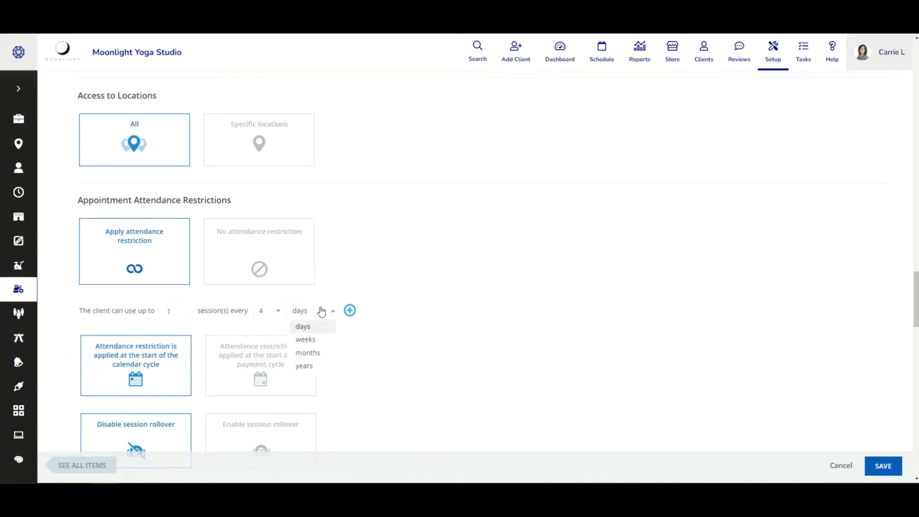
{"action": "left_click", "coordinate": [325, 339]}
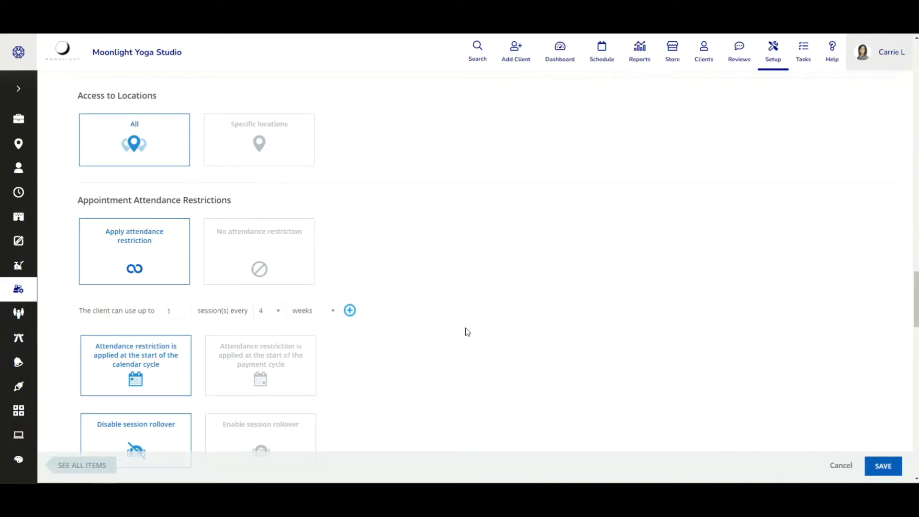